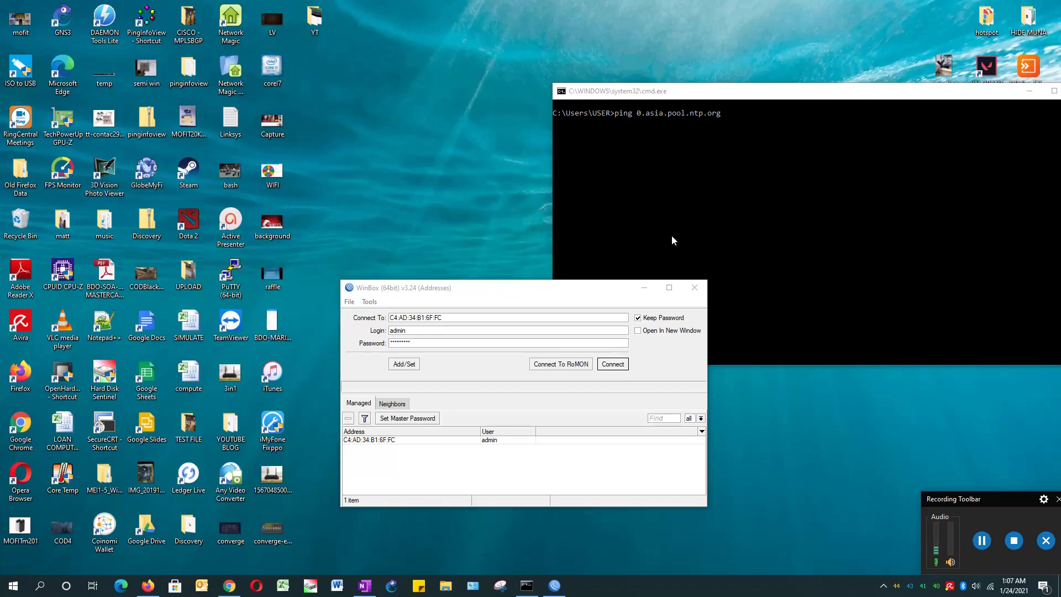
Step: Close the old WinBox login window and move the Command Prompt with the ping to the centre
drag(584, 291, 429, 200)
click(540, 196)
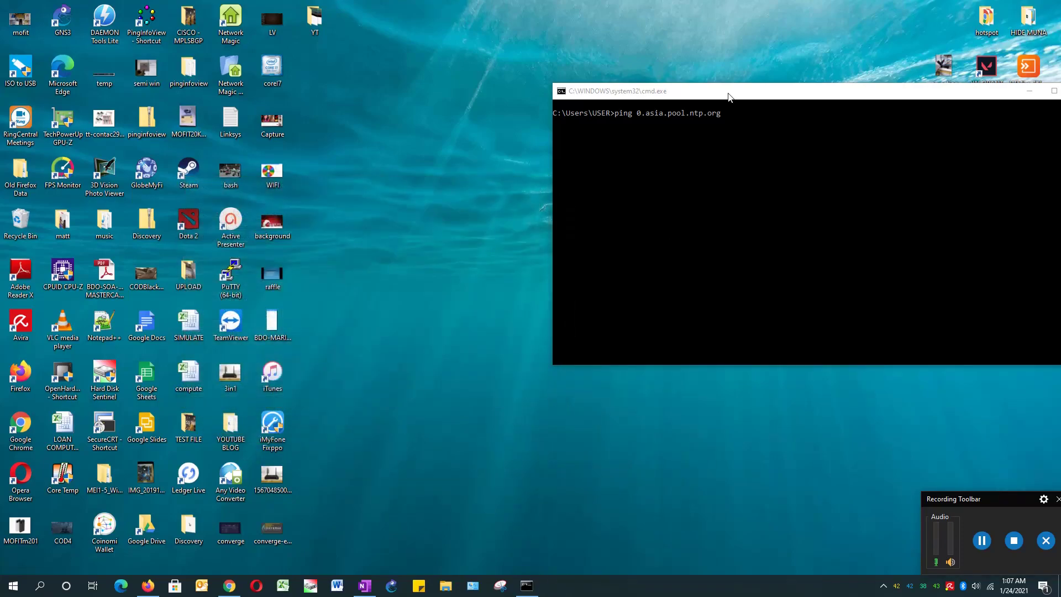
drag(730, 94, 427, 172)
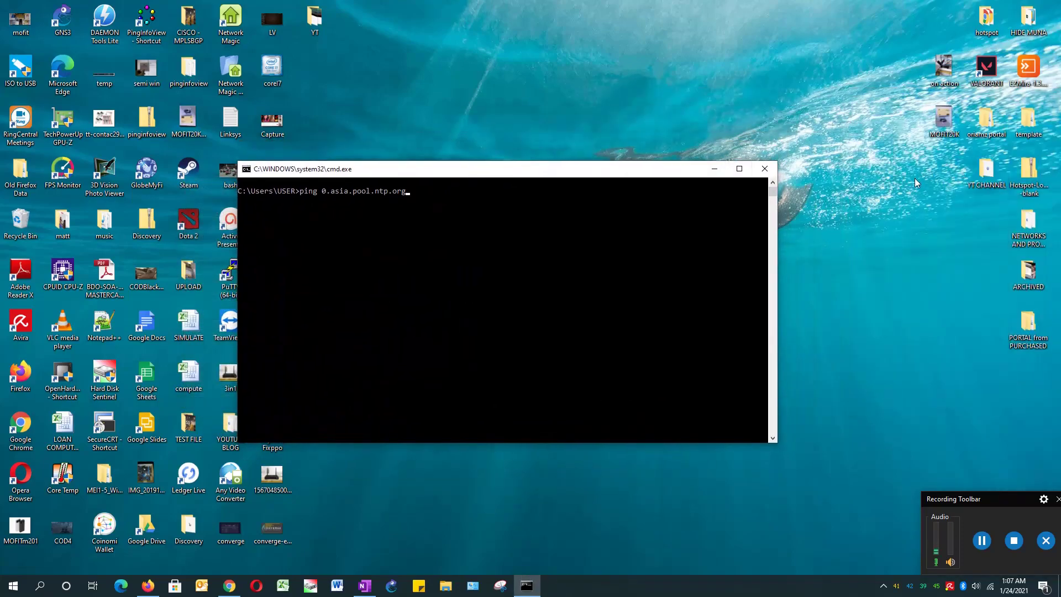
Step: Launch winbox64 from the YT CHANNEL folder and pick the saved router login
double_click(987, 175)
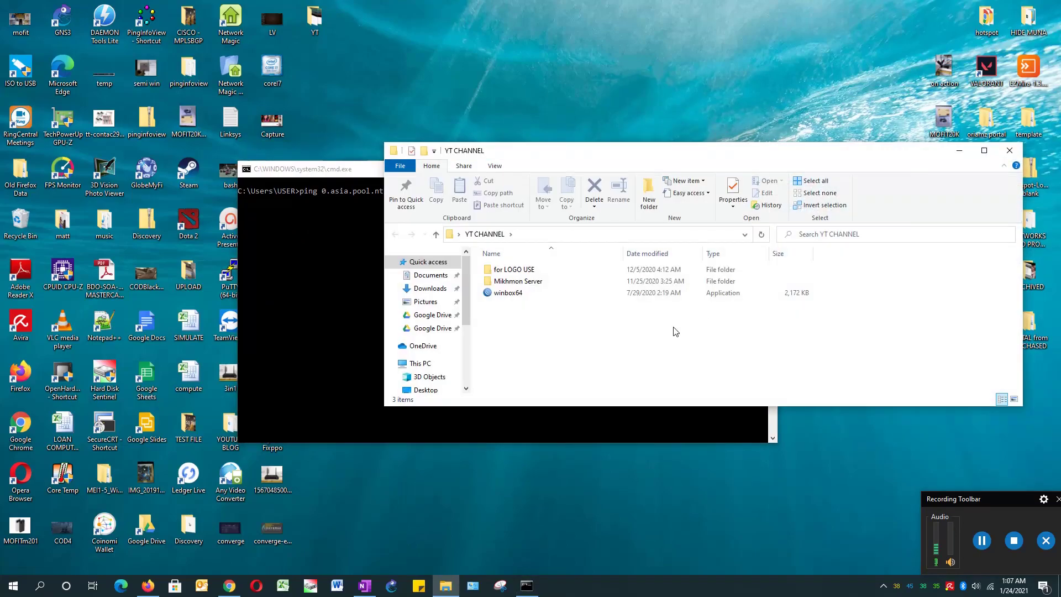
double_click(515, 296)
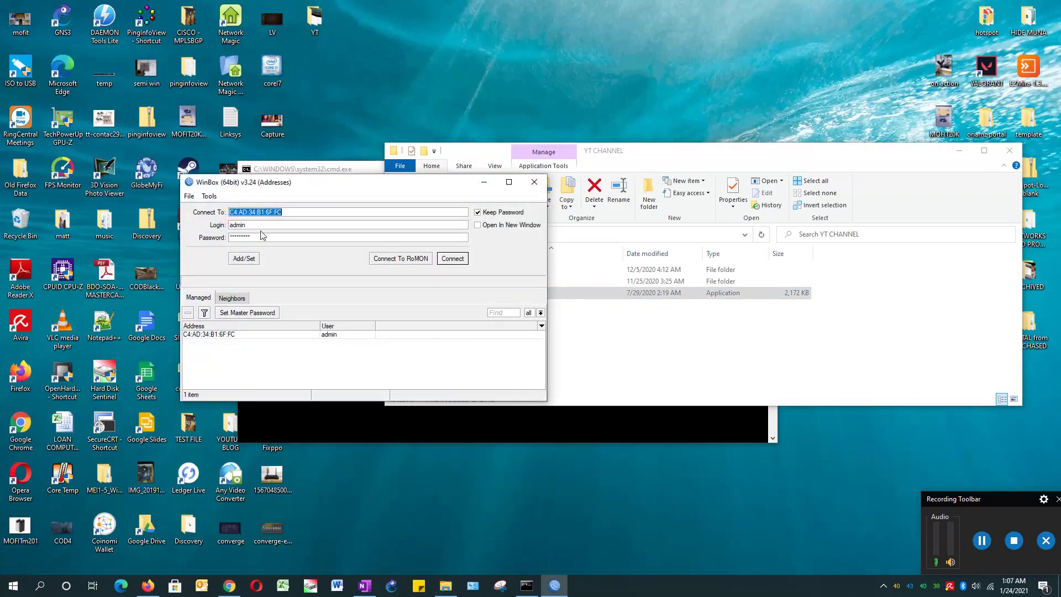
click(266, 225)
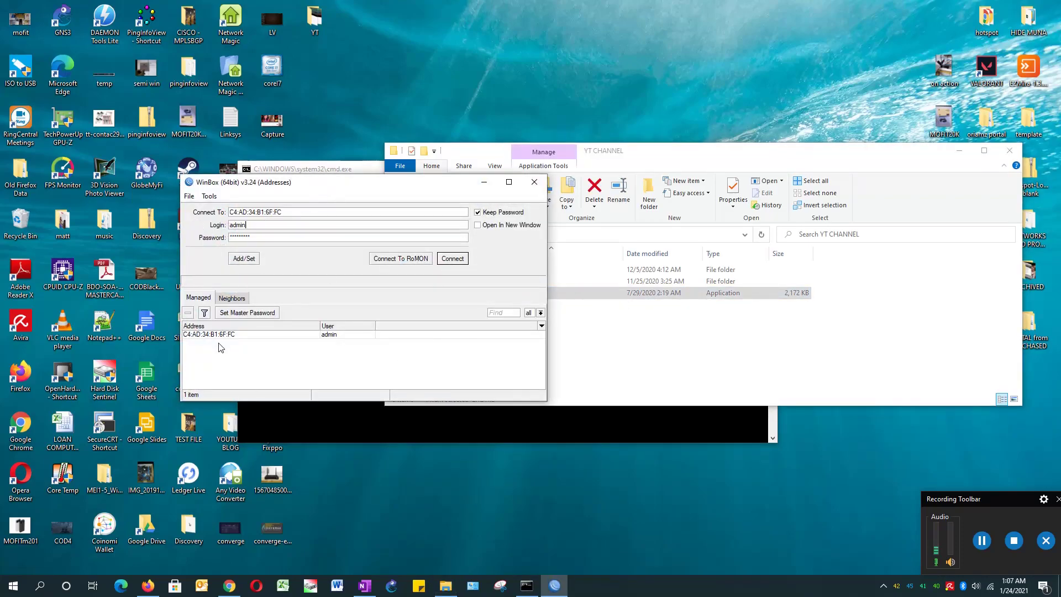
click(219, 335)
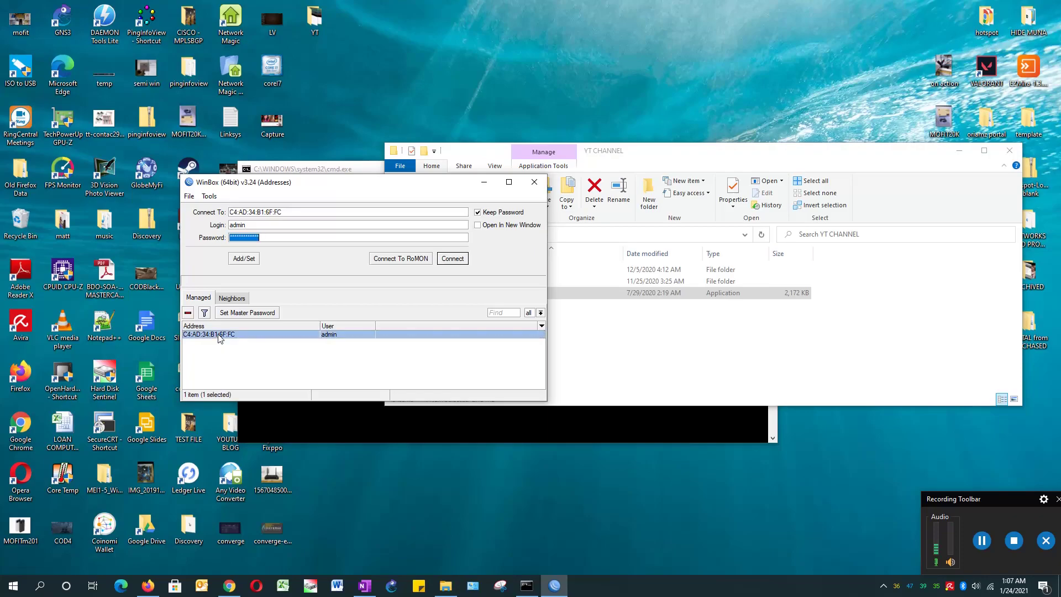
Step: Retype the admin password after the wrong-password error and connect to the router
click(253, 225)
click(452, 258)
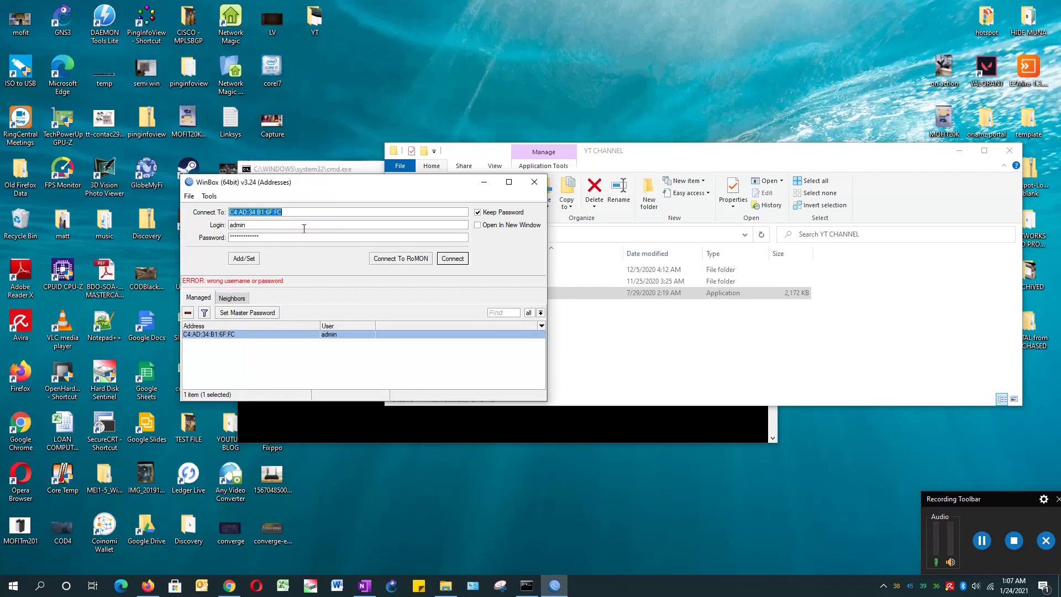
double_click(279, 236)
text(**********)
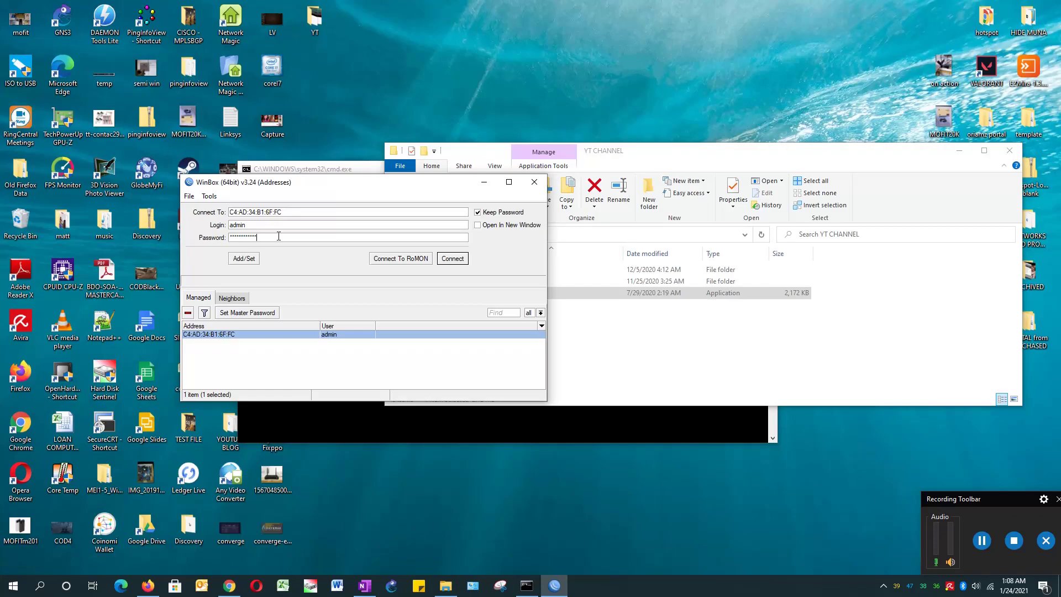
click(454, 259)
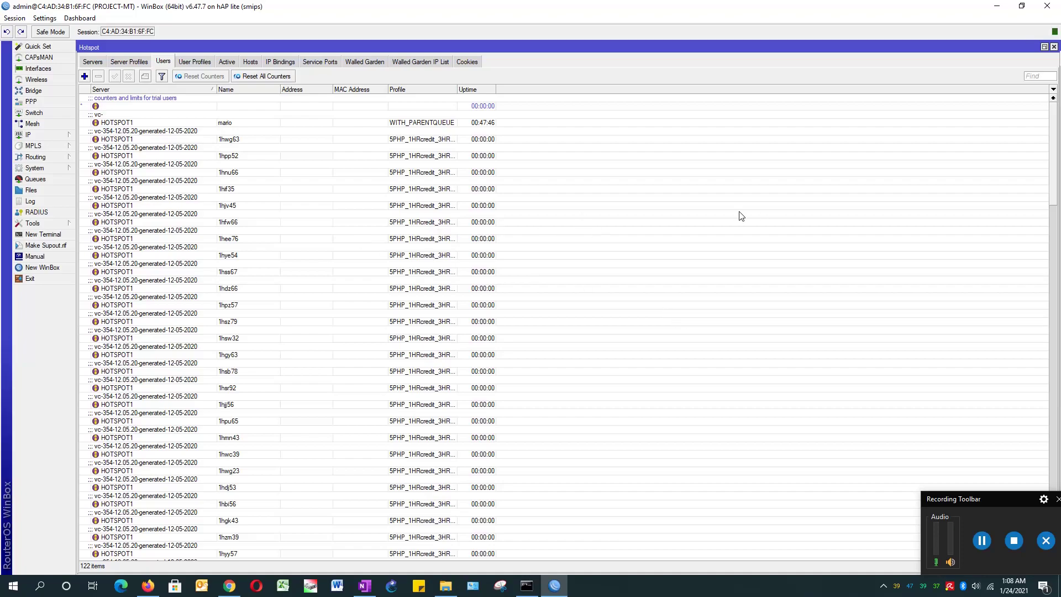
Step: Keep the router clock at Asia/Manila (GMT +08:00) with time zone autodetect on, and confirm
click(51, 170)
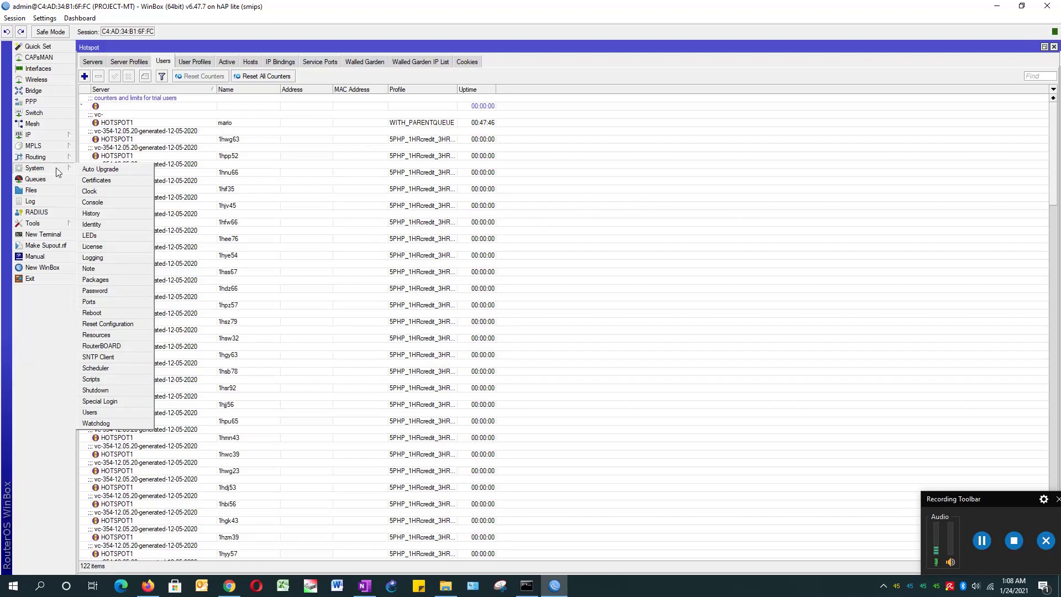
click(103, 191)
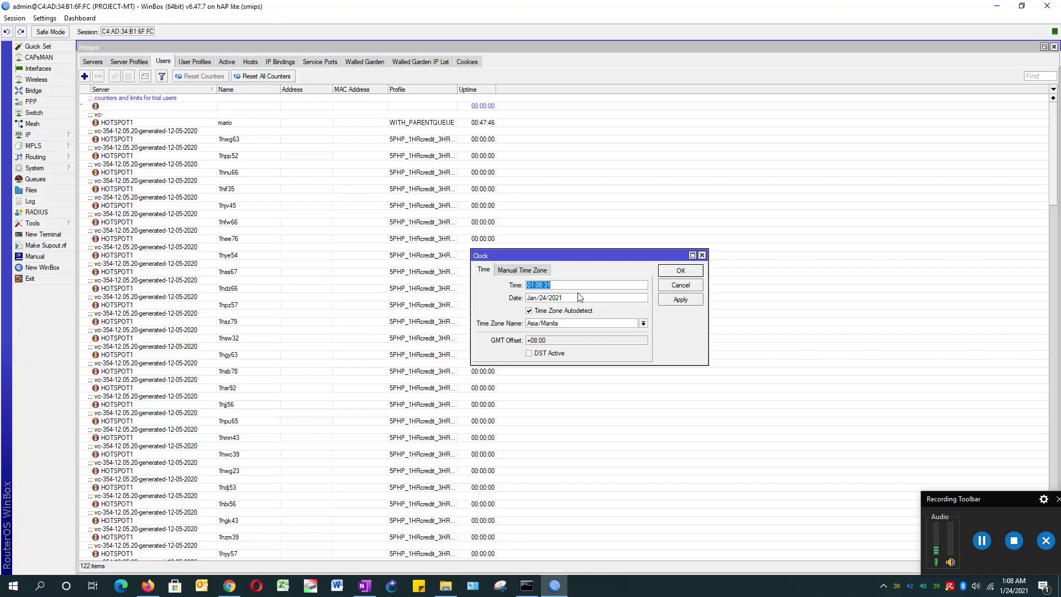
click(530, 312)
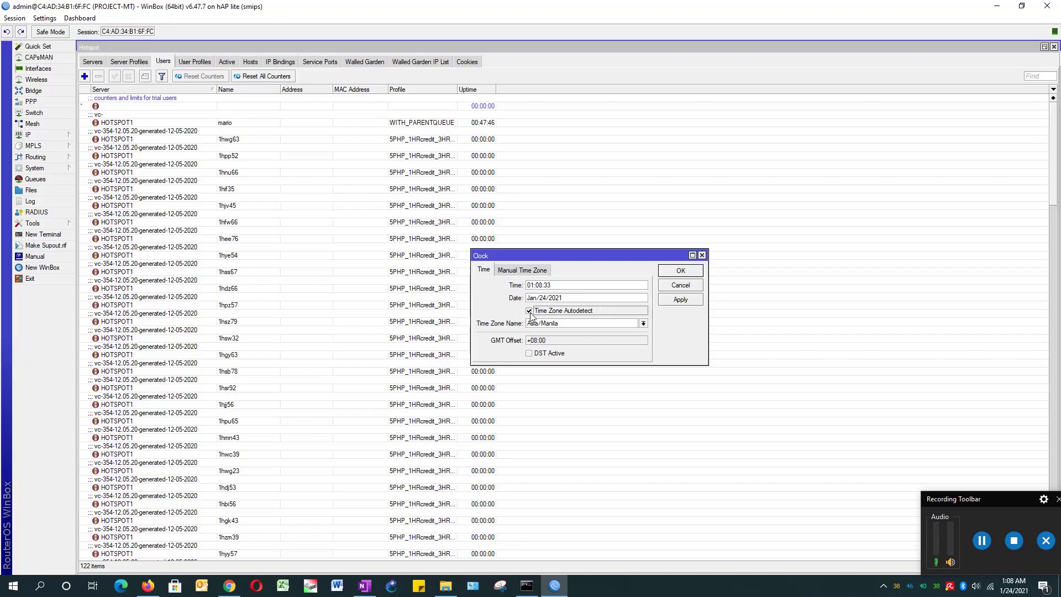
click(609, 324)
click(644, 324)
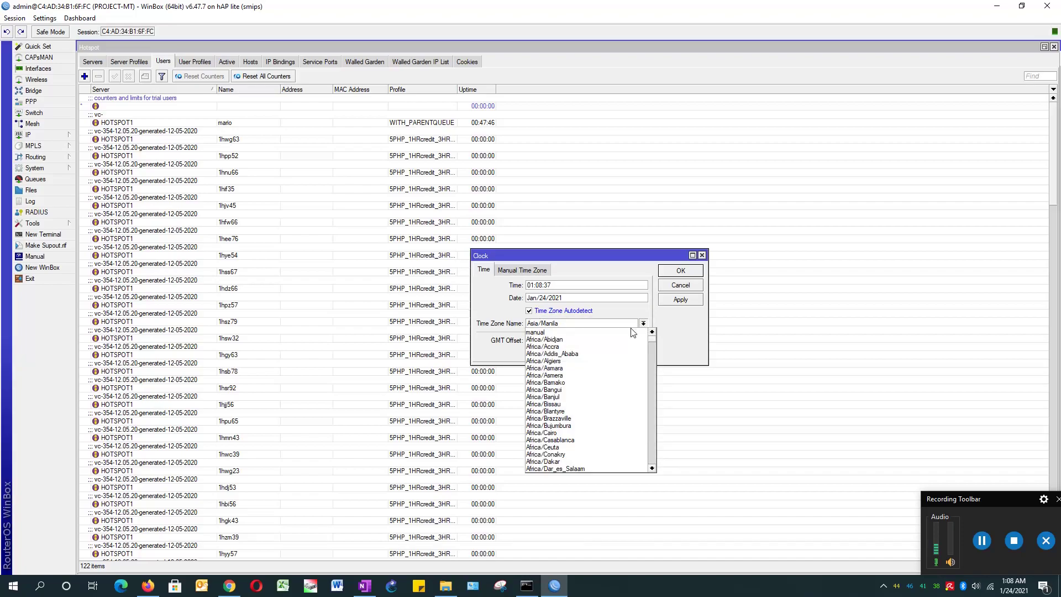
click(617, 256)
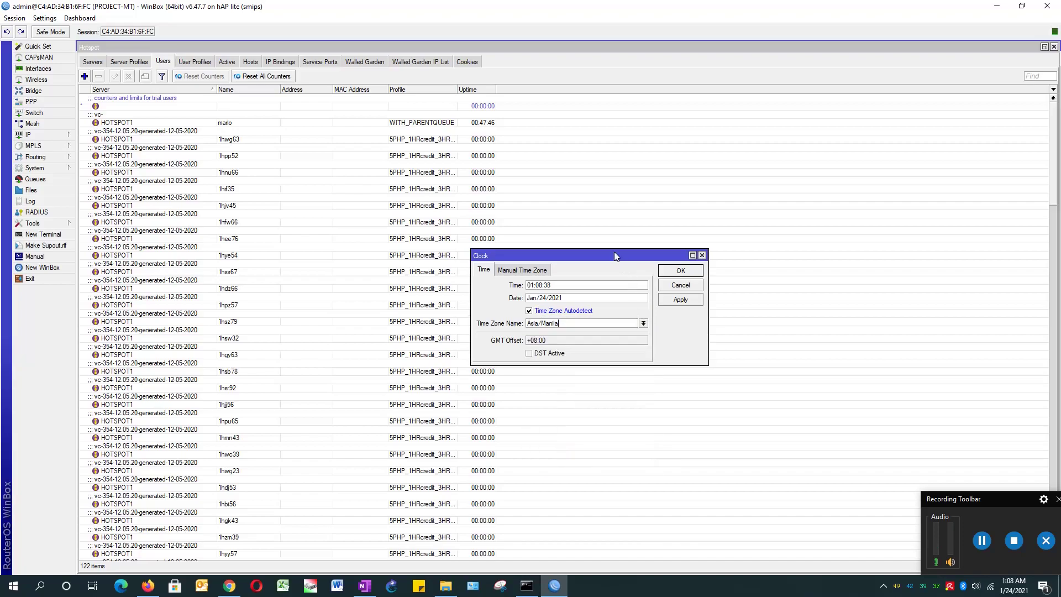
click(679, 275)
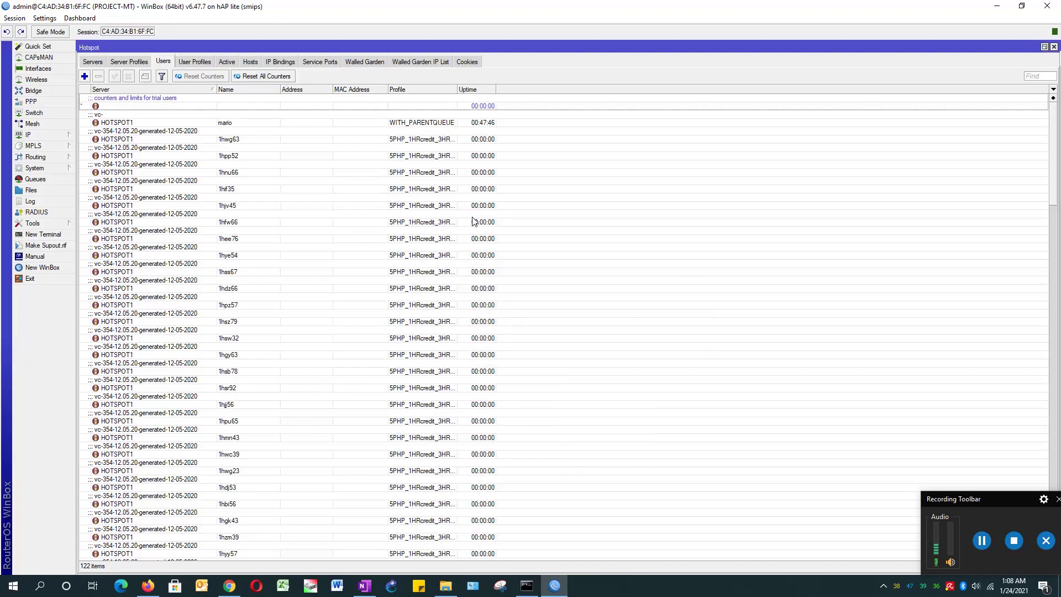
Step: Change the SNTP client's primary NTP server to 0.0.0.0 and apply it
click(55, 171)
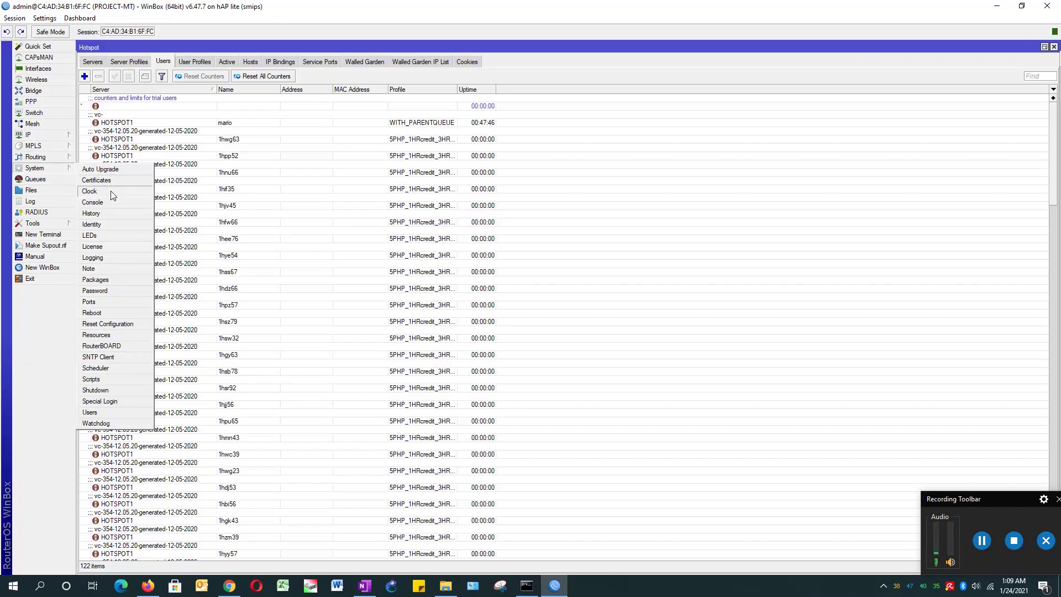
click(98, 357)
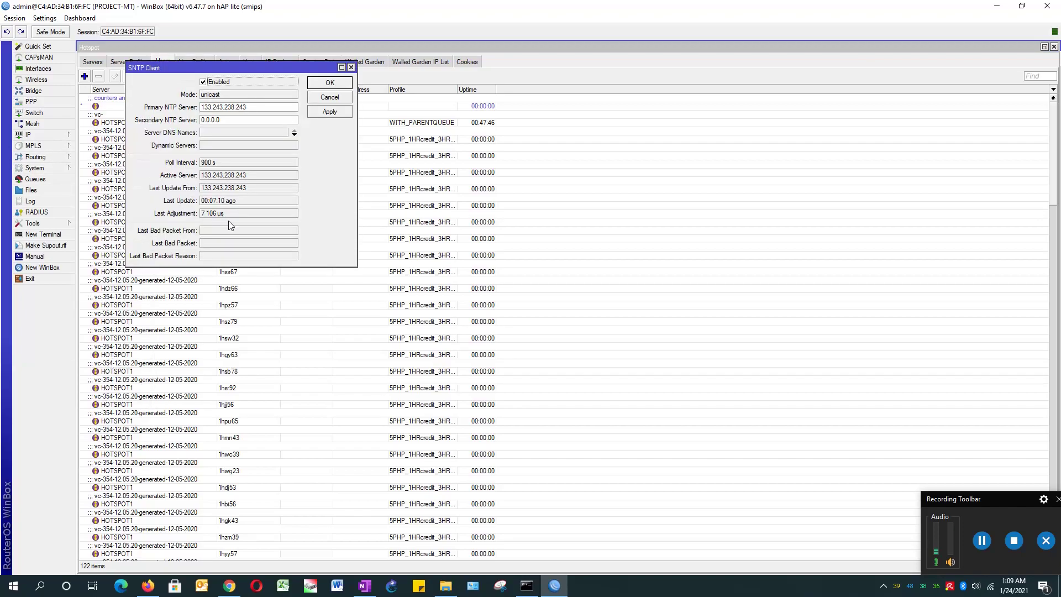
double_click(251, 106)
text(0.0.0.0)
click(329, 111)
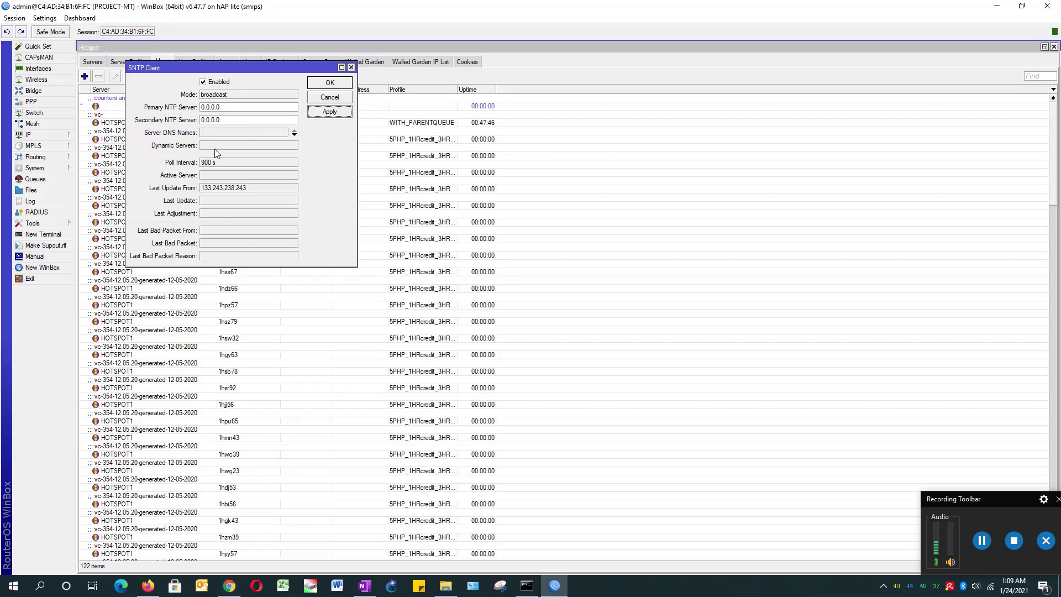
Step: Copy the server name 0.asia.pool.ntp.org from the NTP Pool Asia zone page in Chrome
click(229, 585)
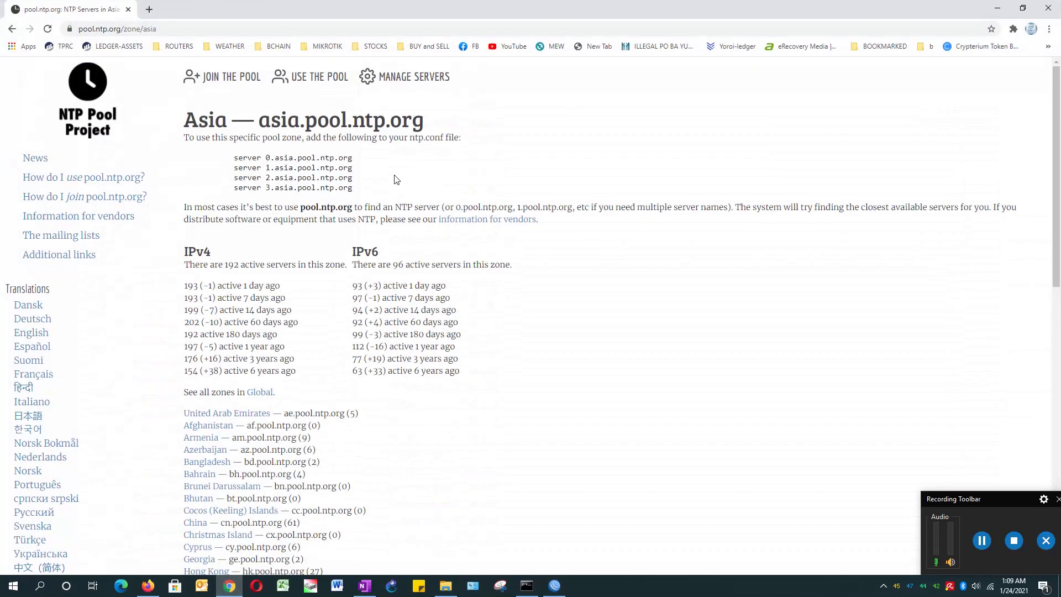
click(11, 29)
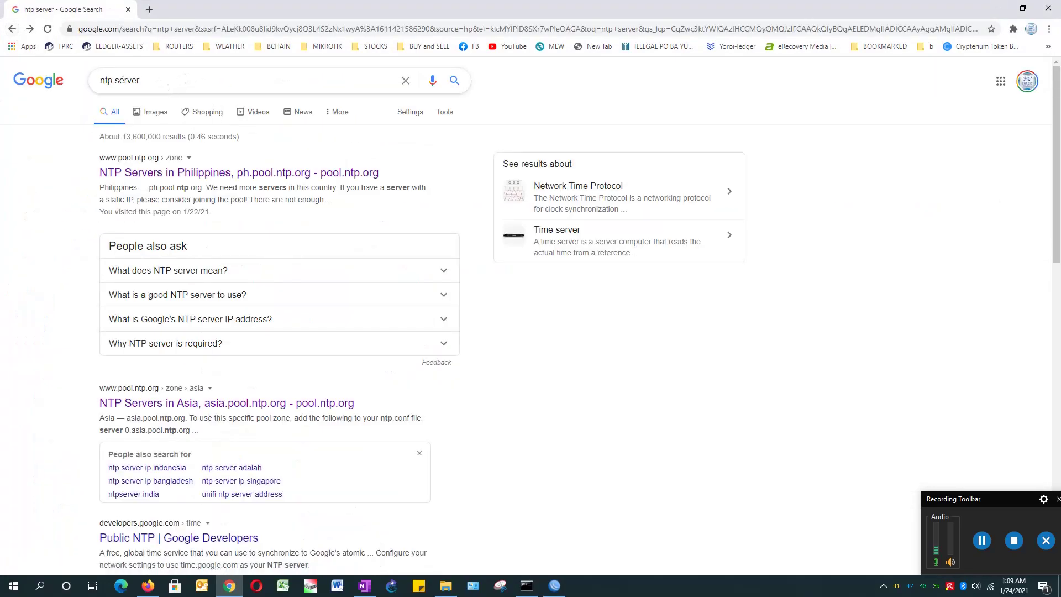
click(156, 408)
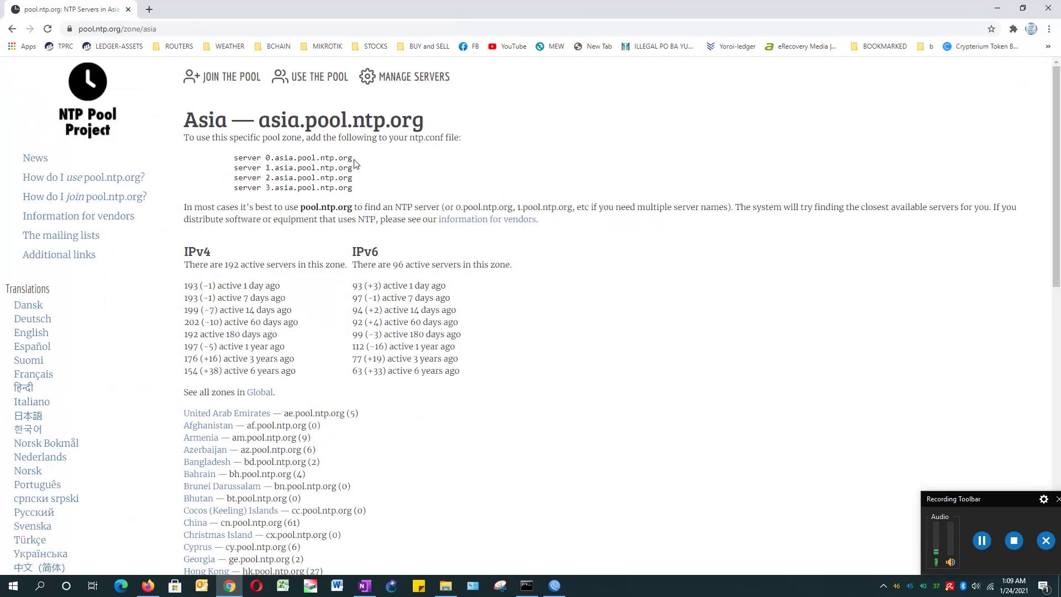
drag(354, 159, 266, 157)
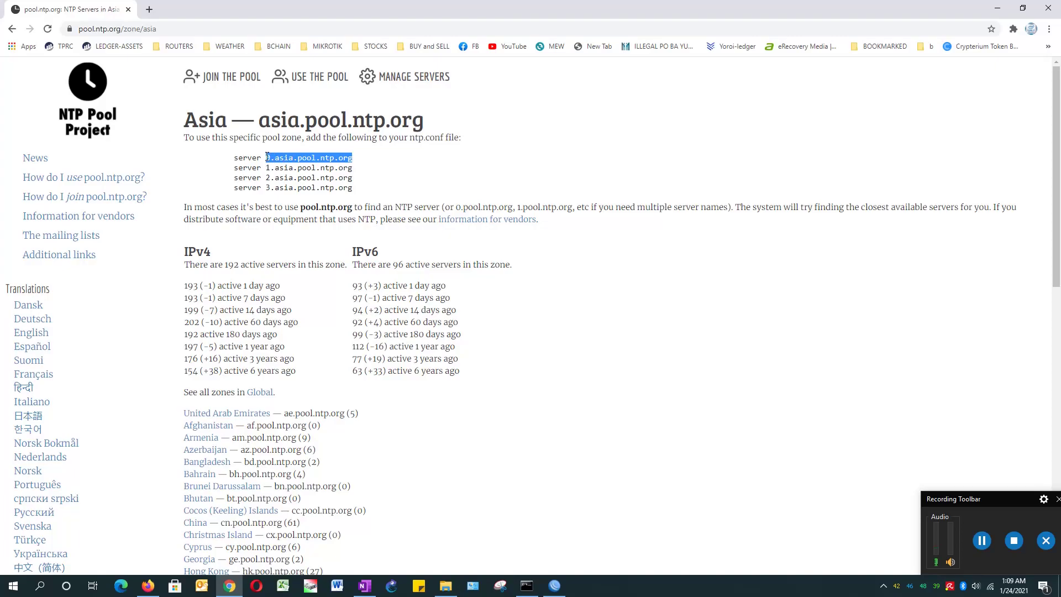
right_click(319, 160)
click(326, 168)
click(526, 585)
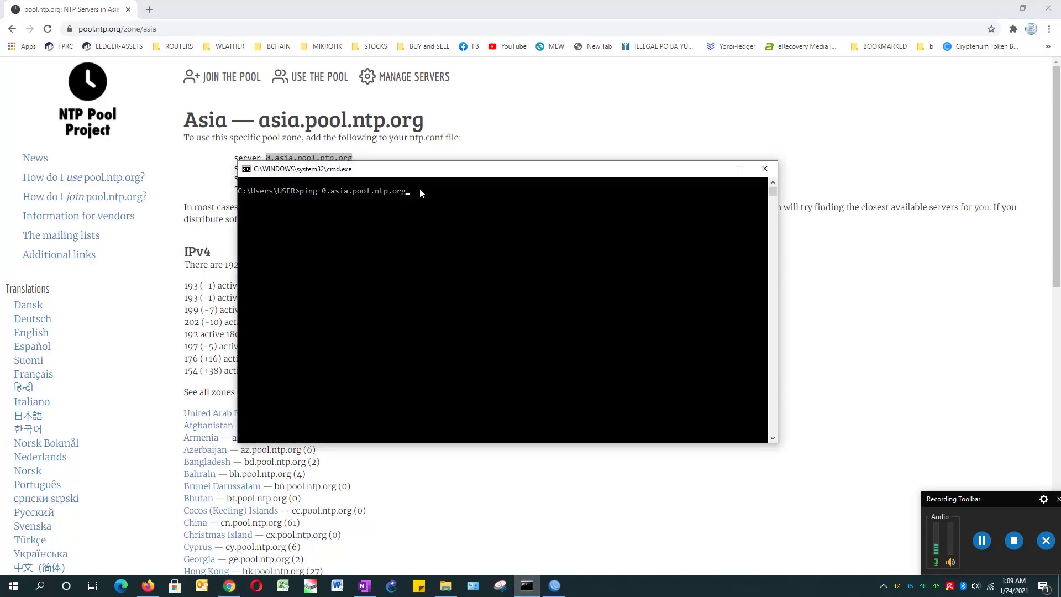
Step: Clear the console and ping 0.asia.pool.ntp.org, which resolves to 212.26.18.43
key(ctrl+c)
text(cls)
key(Return)
text(ping)
key(ctrl+v)
key(Return)
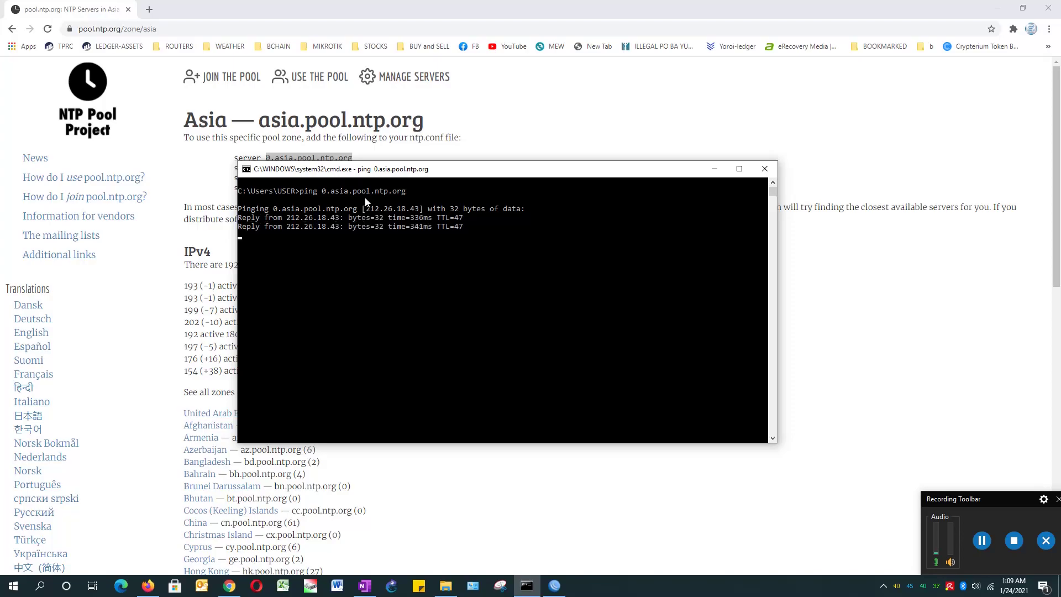
Step: Arrange the browser and console windows so the ping result is visible beside WinBox
double_click(769, 8)
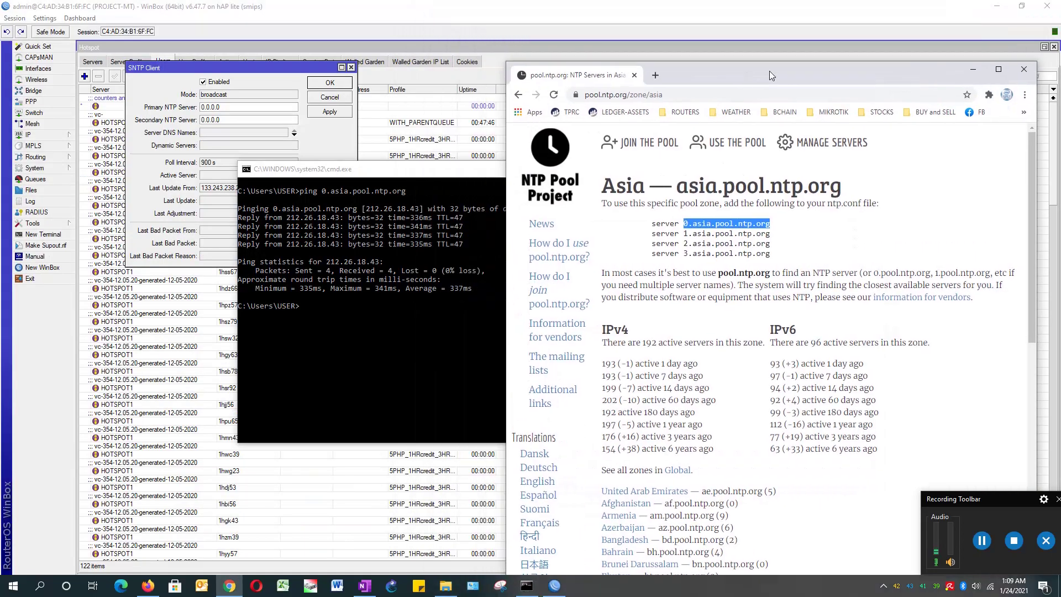
drag(769, 71, 709, 31)
drag(374, 168, 682, 138)
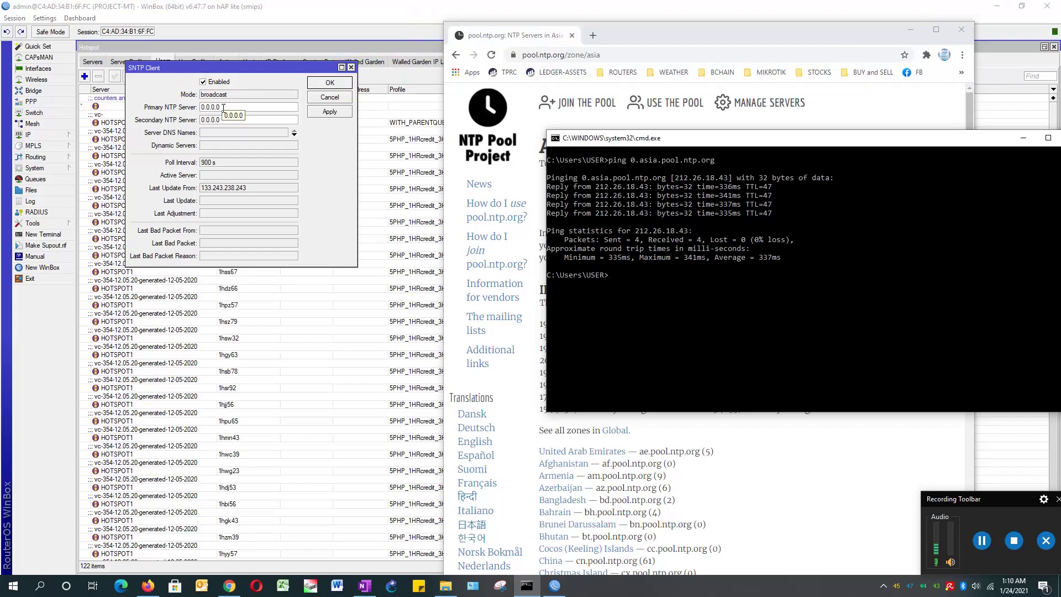
Step: Enter 212.26.18.43 as the SNTP primary NTP server, apply it and close the settings
drag(223, 109, 192, 109)
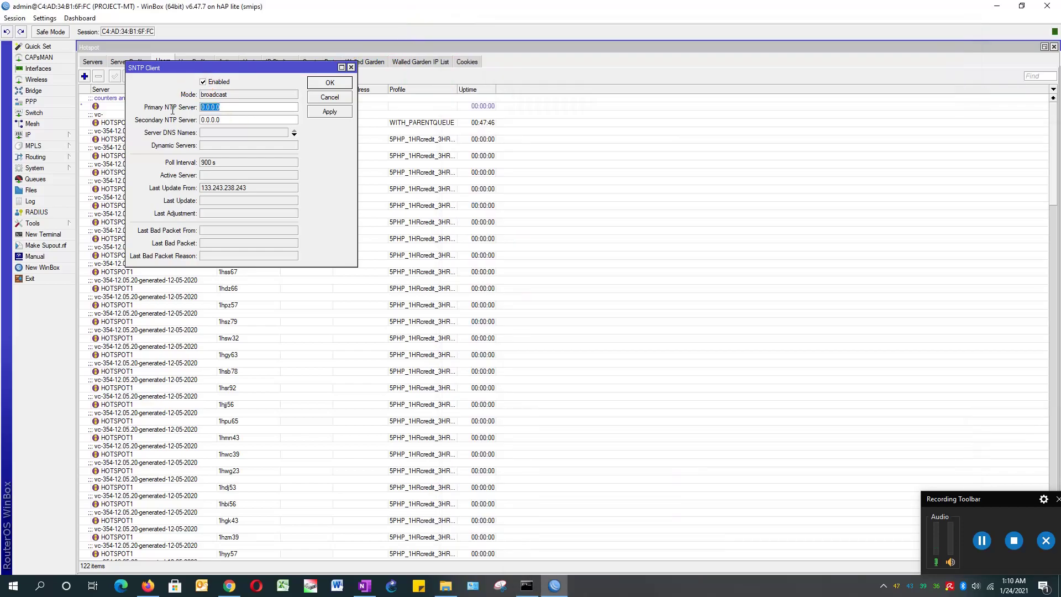
key(alt+Tab)
key(alt+Tab)
double_click(225, 108)
text(212.)
key(alt+Tab)
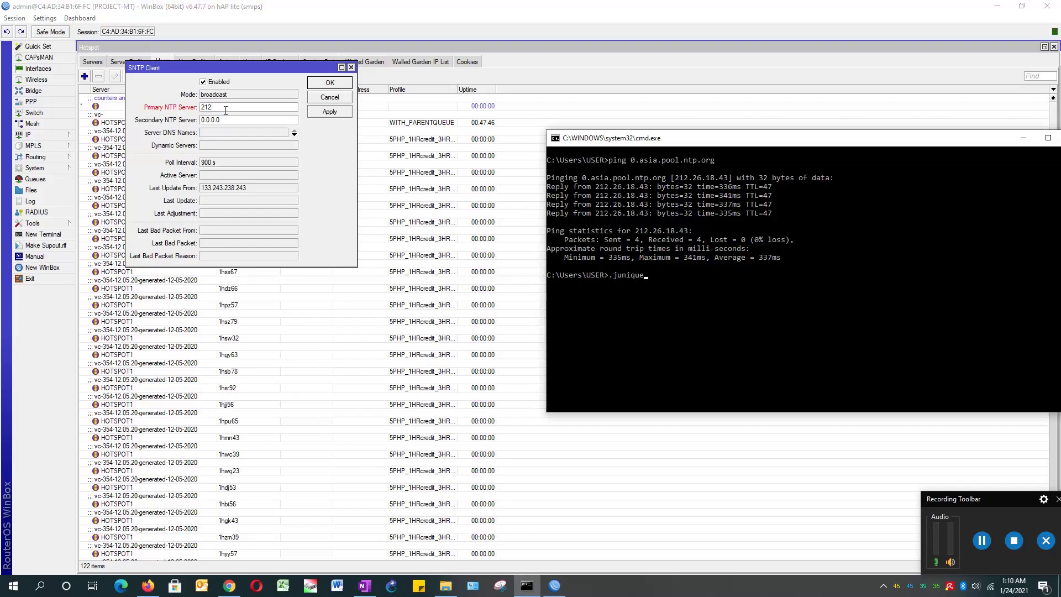
key(alt+Tab)
text(26.)
key(alt+Tab)
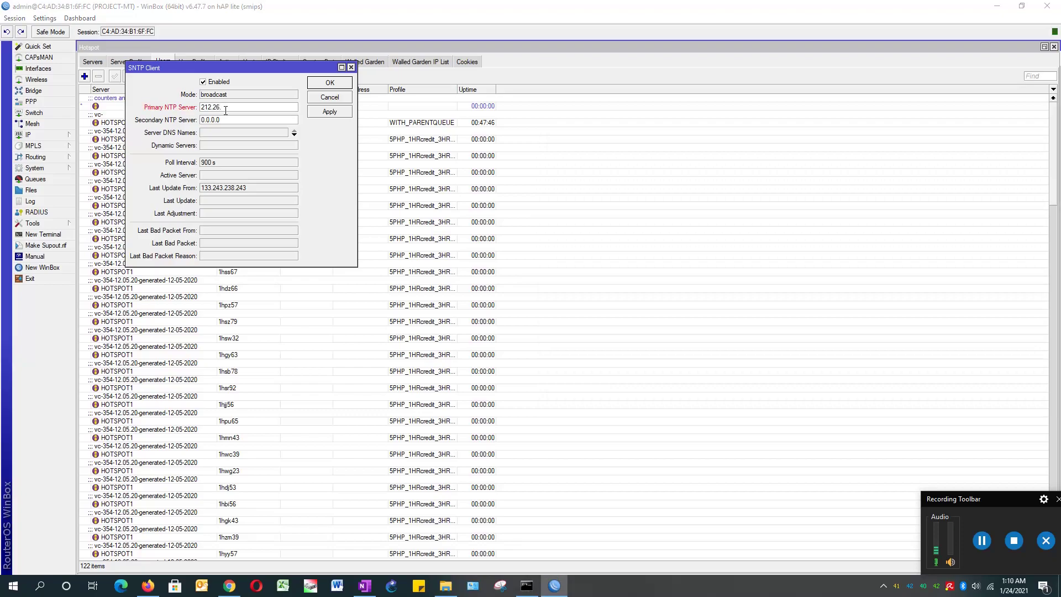
key(alt+Tab)
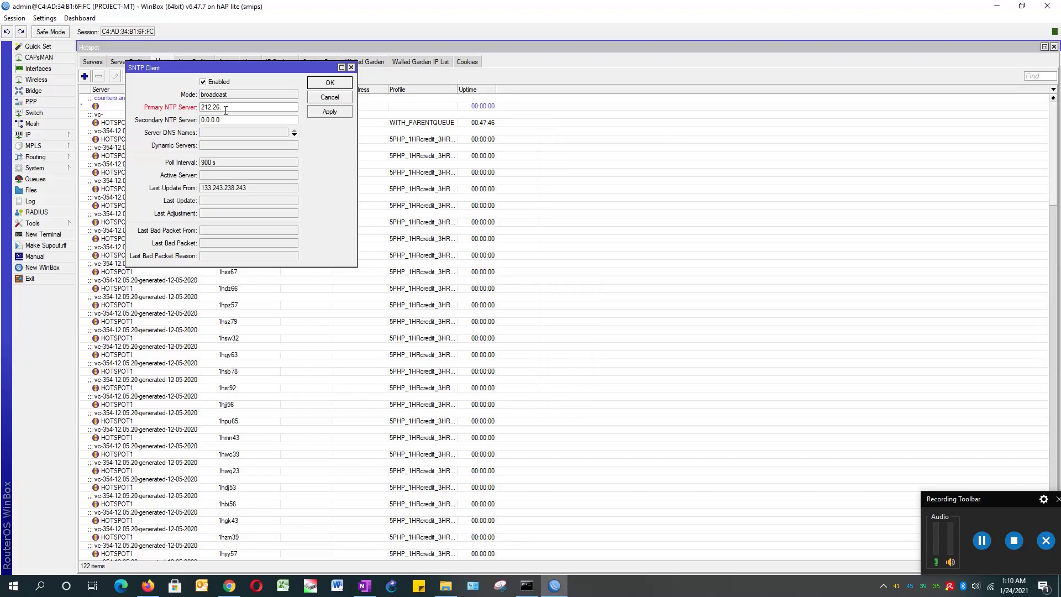
text(18)
key(alt+Tab)
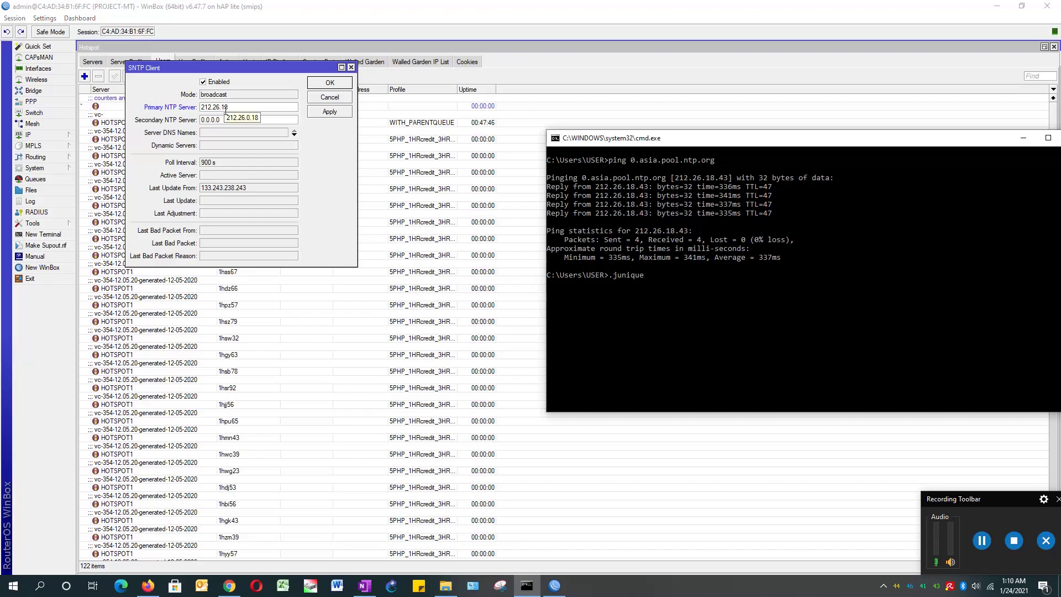
key(alt+Tab)
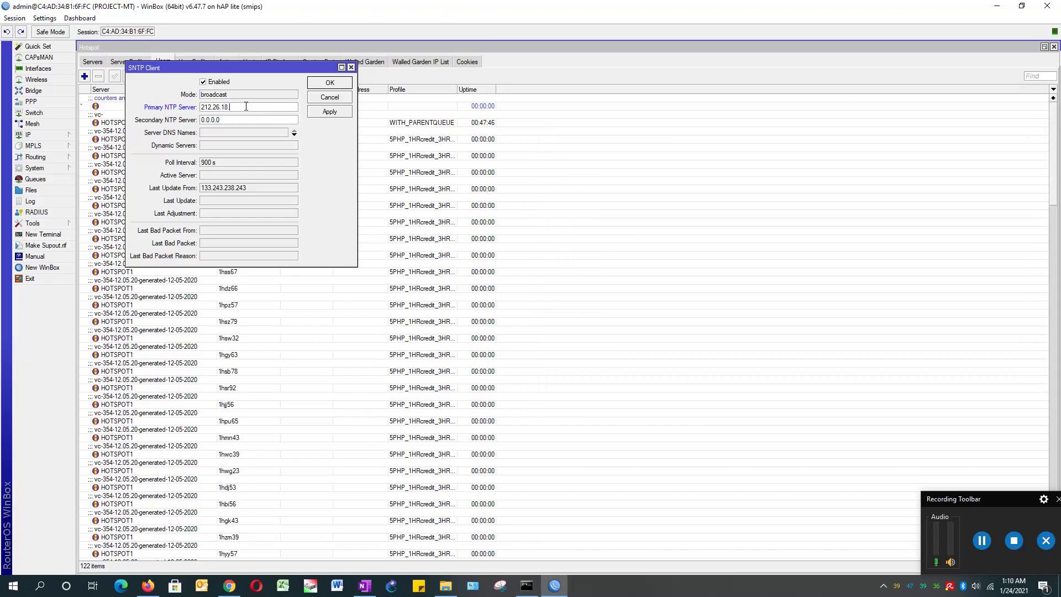
text(.43)
click(322, 117)
click(334, 85)
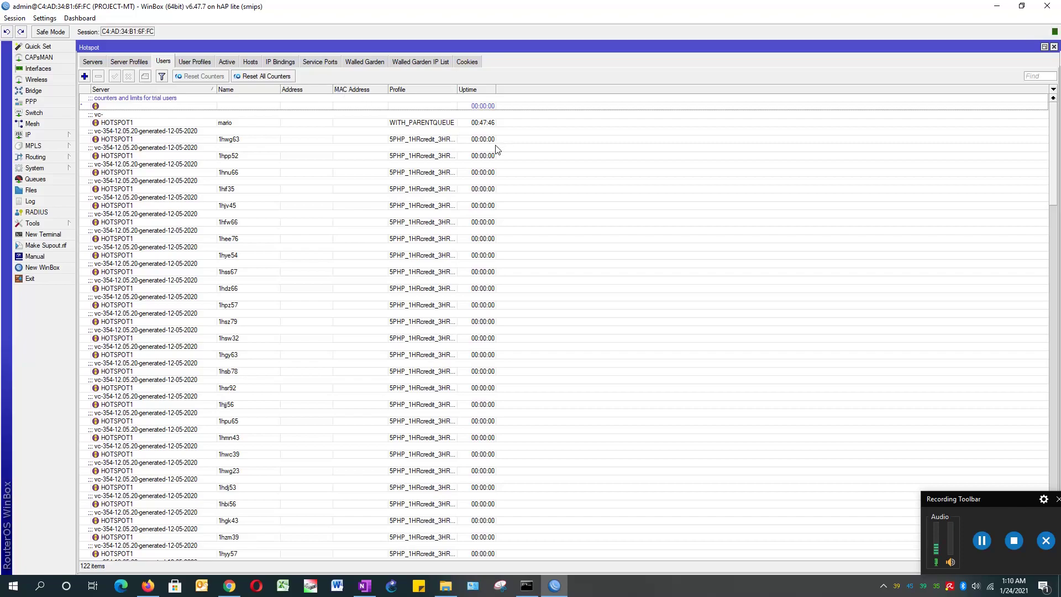
Step: Remove the old 1day system reboot entry from the Scheduler
click(44, 171)
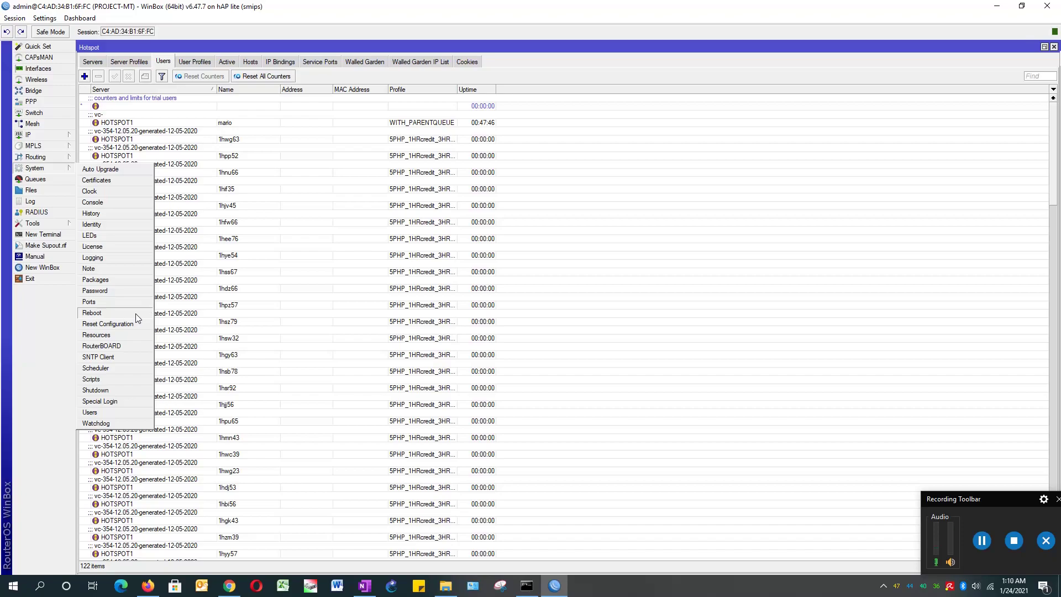
click(107, 369)
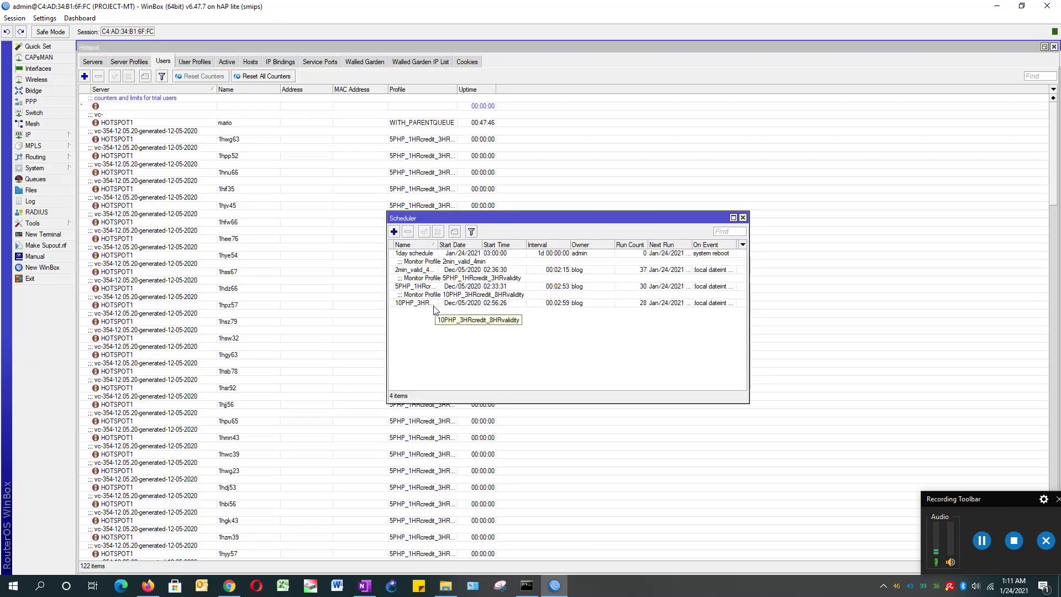
click(414, 254)
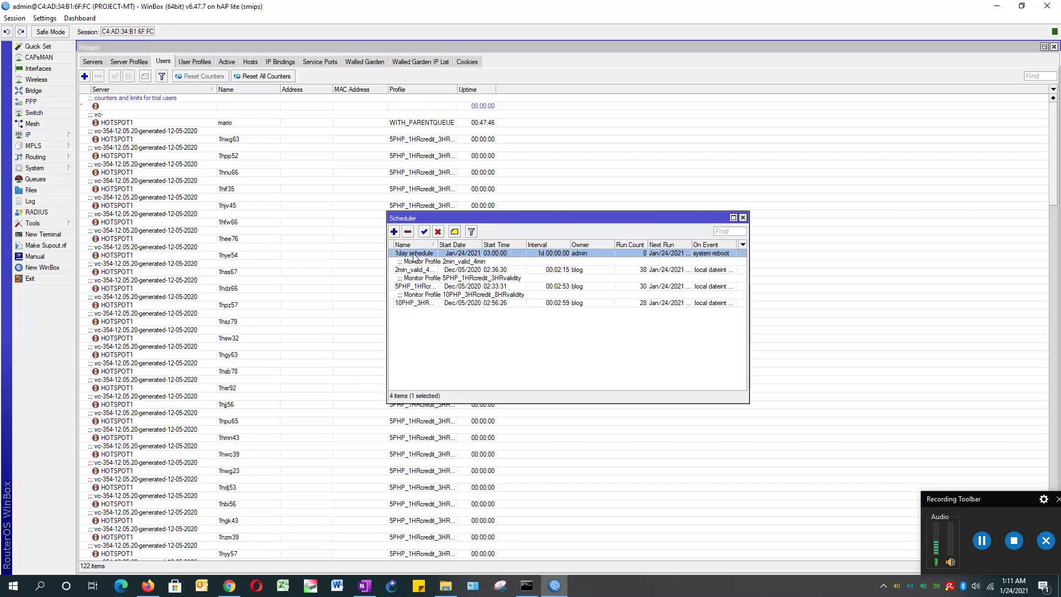
click(409, 232)
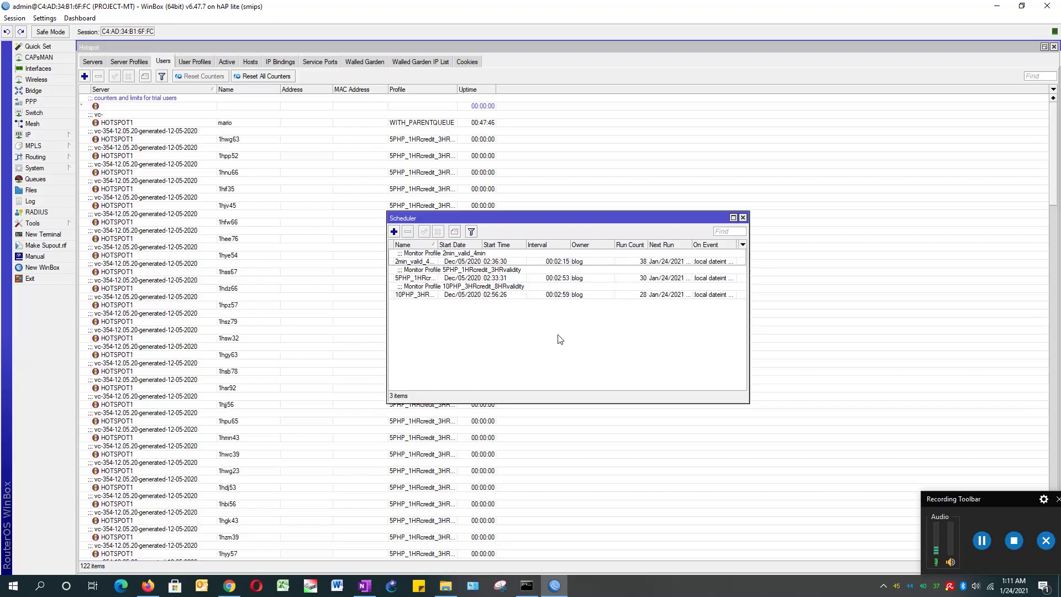
Step: Add a new schedule named 'SYSTEM REBOOT every 2days'
click(394, 232)
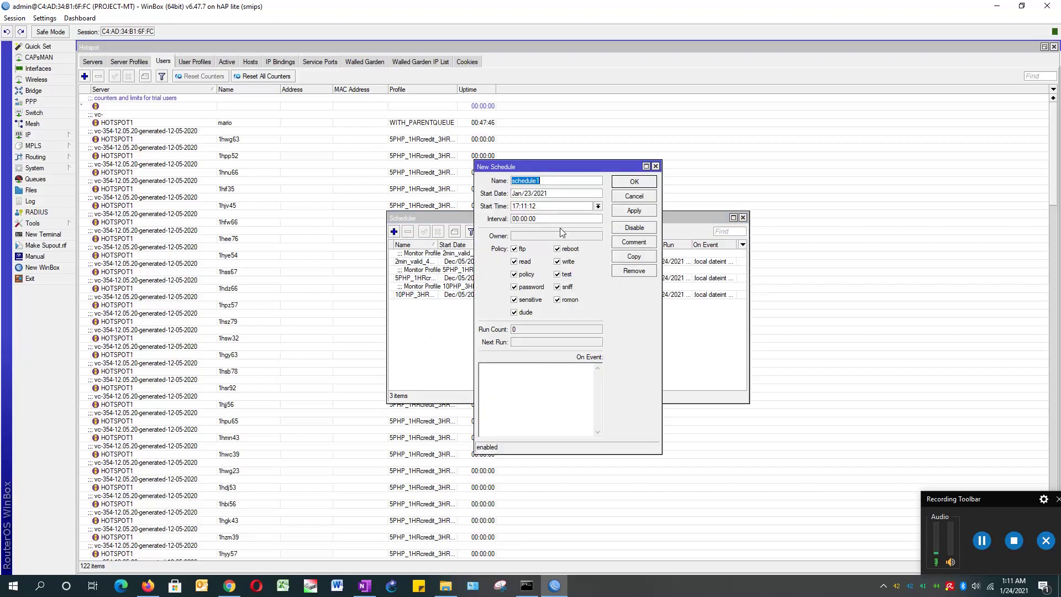
drag(550, 181, 512, 182)
text(SYSTEM REBOOT evr)
key(BackSpace)
text(ery 2days)
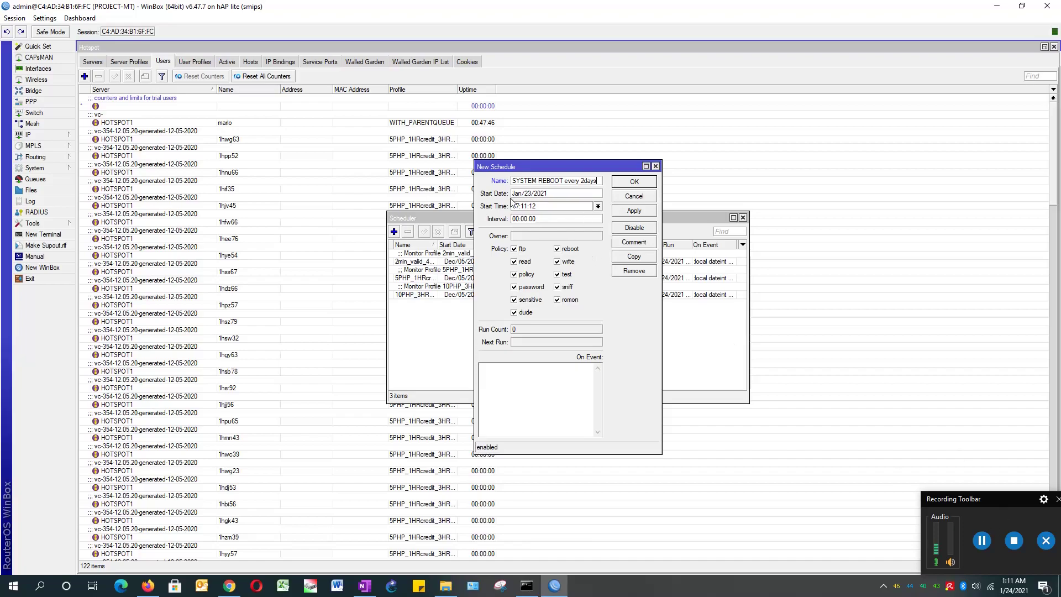
Step: Set the schedule's start date to Jan/25/2021 and start time to 03:00:00
drag(532, 195, 528, 195)
text(5)
drag(519, 206, 511, 208)
text(03)
drag(520, 206, 524, 206)
text(00)
click(542, 209)
key(BackSpace)
key(BackSpace)
text(00)
Step: Set the interval to 2d and the on-event script to 'system reboot', then apply
click(551, 220)
drag(519, 219, 511, 219)
text(4)
click(504, 384)
text(system reboot)
click(629, 213)
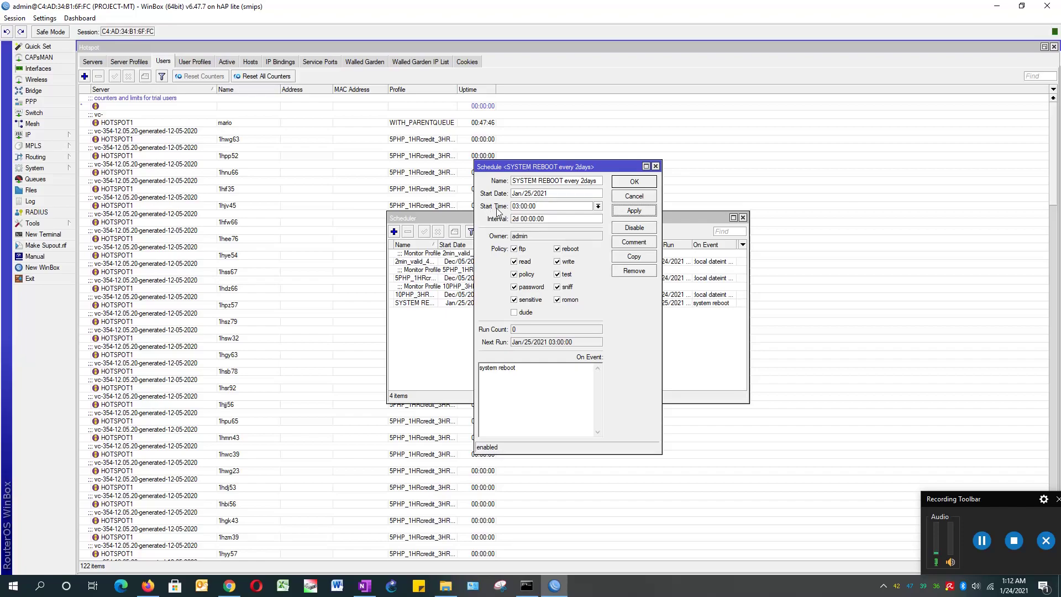
Step: Close the SYSTEM REBOOT schedule dialog and select its entry, next run Jan/25/2021
click(634, 185)
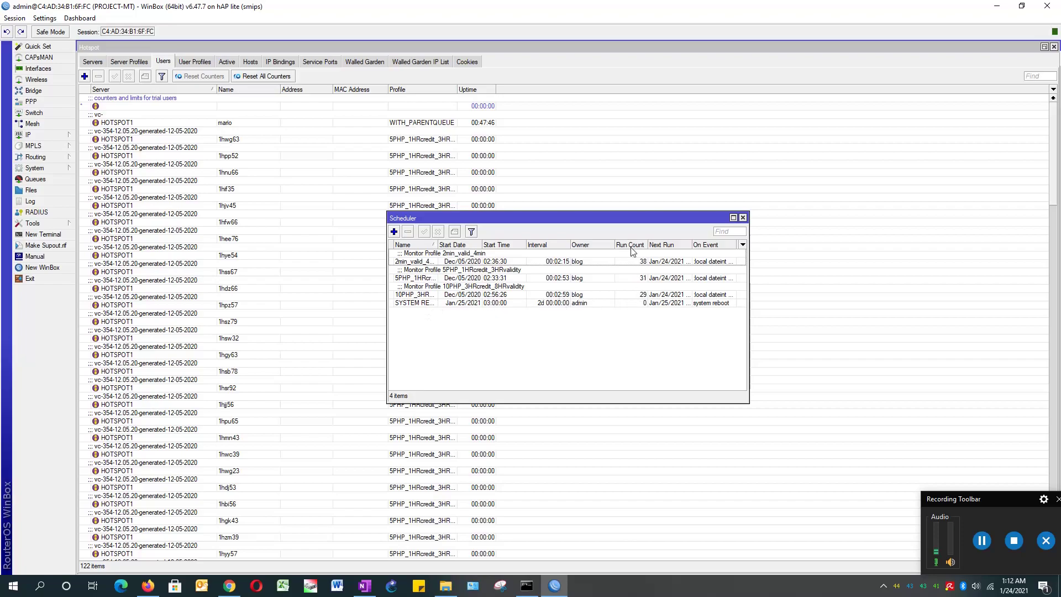
click(638, 303)
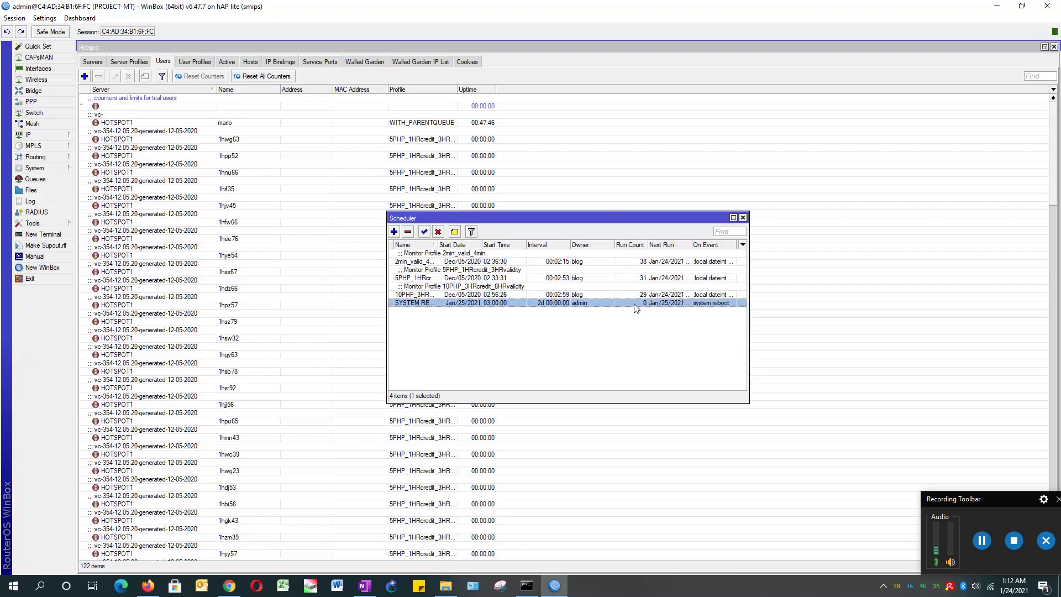